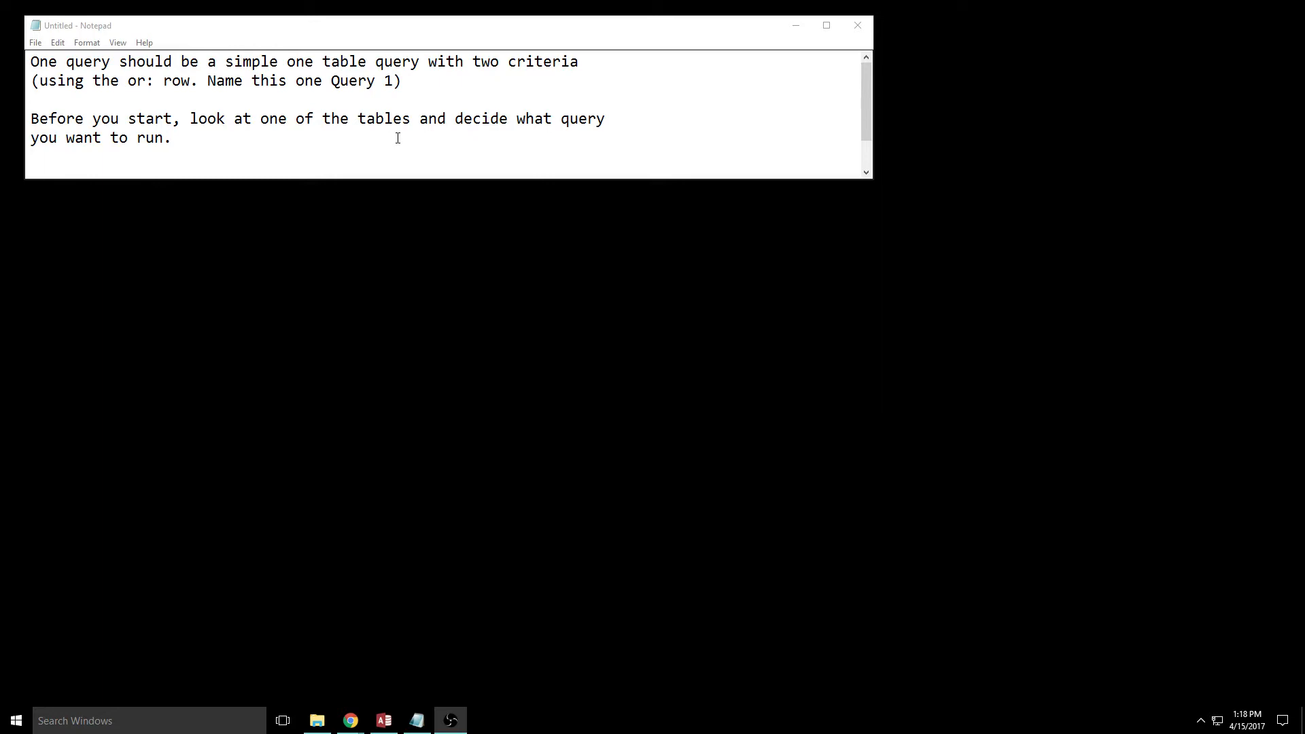
Switch to Access, maximize the database window, and open the Customers table
{"action": "left_click", "coordinate": [385, 722]}
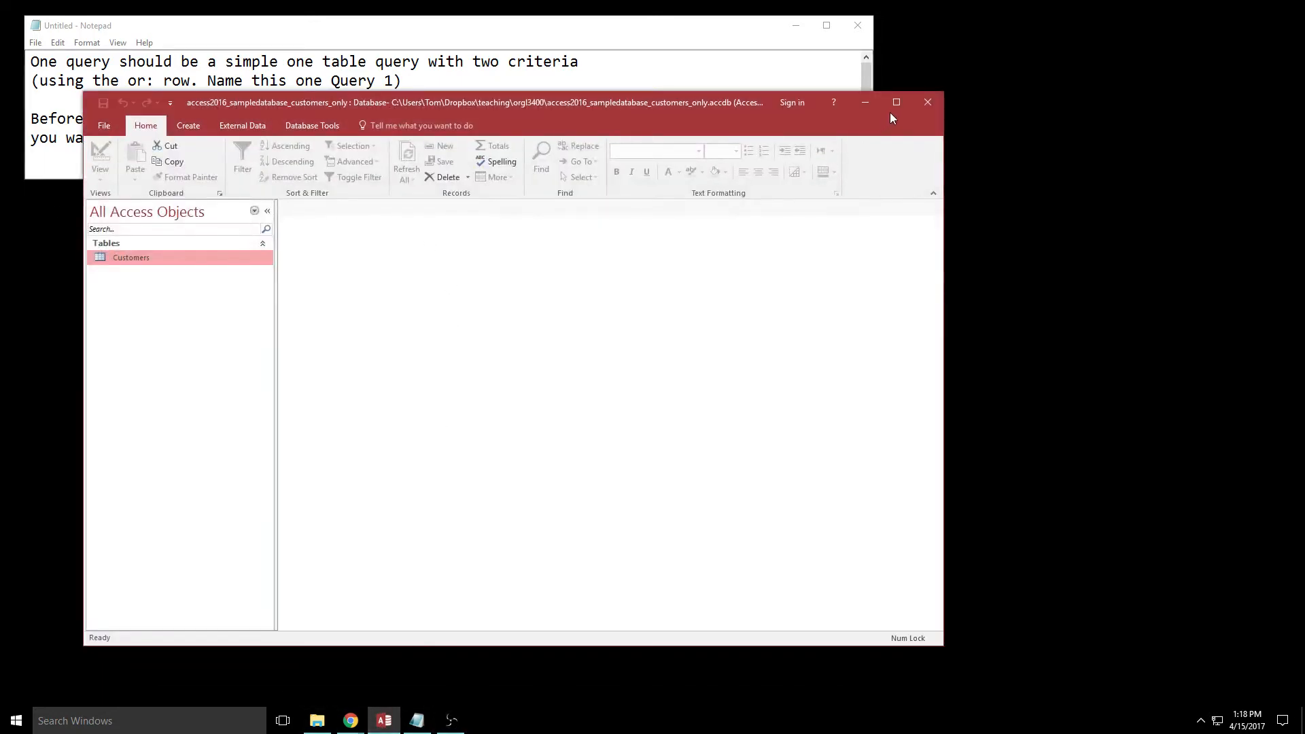
{"action": "left_click", "coordinate": [894, 105]}
{"action": "double_click", "coordinate": [40, 166]}
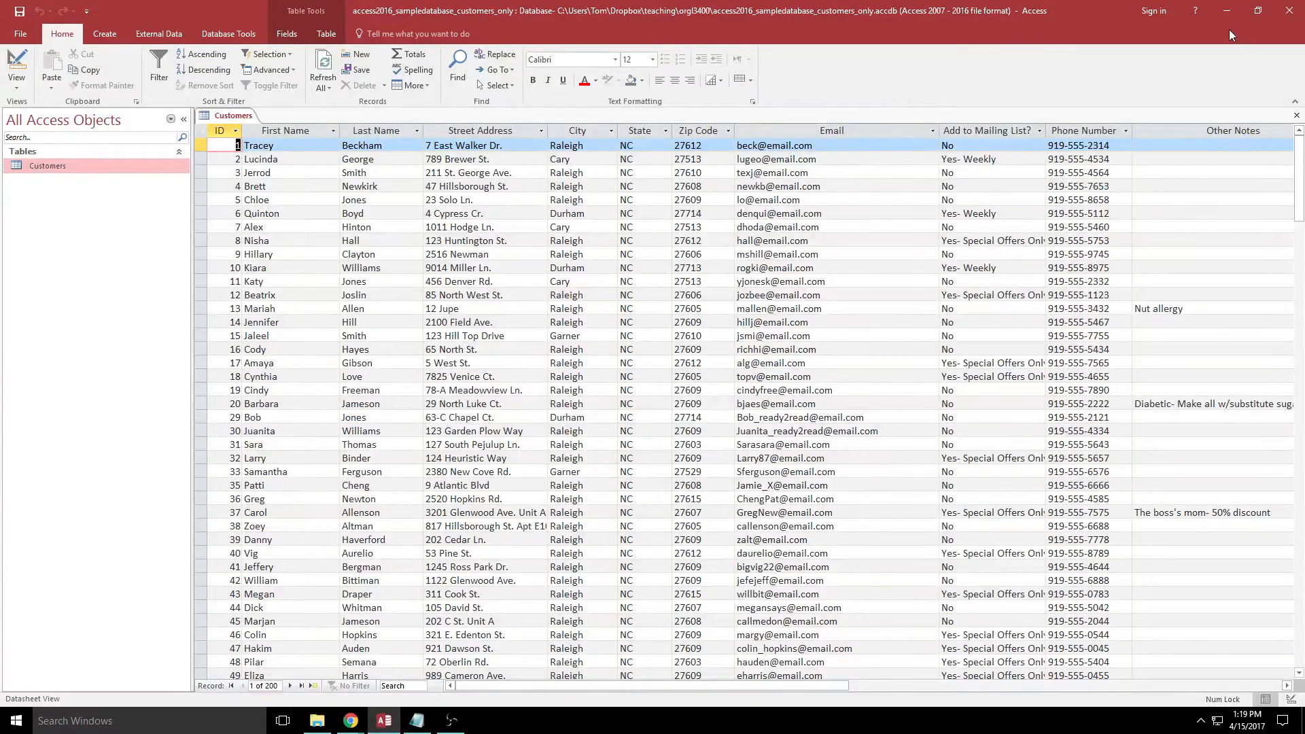
Return to Notepad, enlarge its window, and add: "Display the first name, last name, and city for all customers who have a last name of Smith or who live in Garner."
{"action": "left_click", "coordinate": [1227, 11]}
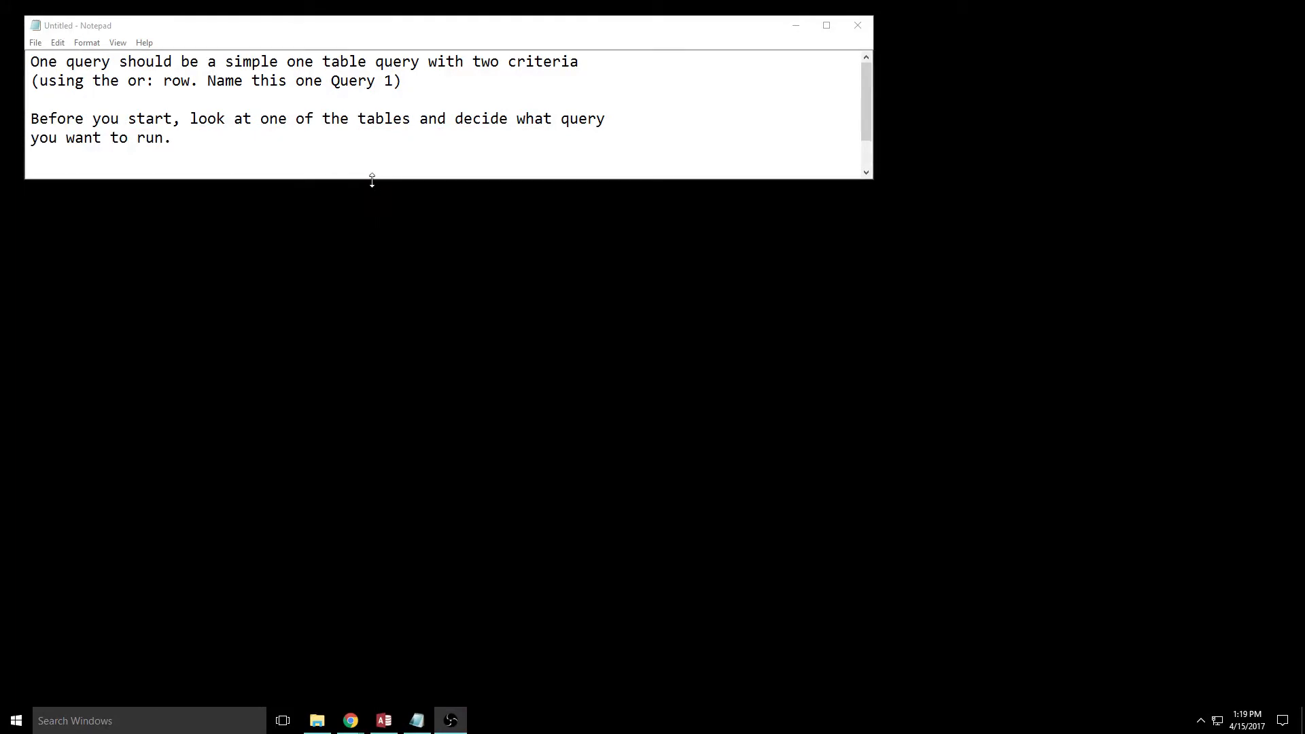
{"action": "mouse_move", "coordinate": [373, 178]}
{"action": "left_mouse_down"}
{"action": "mouse_move", "coordinate": [375, 206]}
{"action": "mouse_move", "coordinate": [378, 197]}
{"action": "left_mouse_up"}
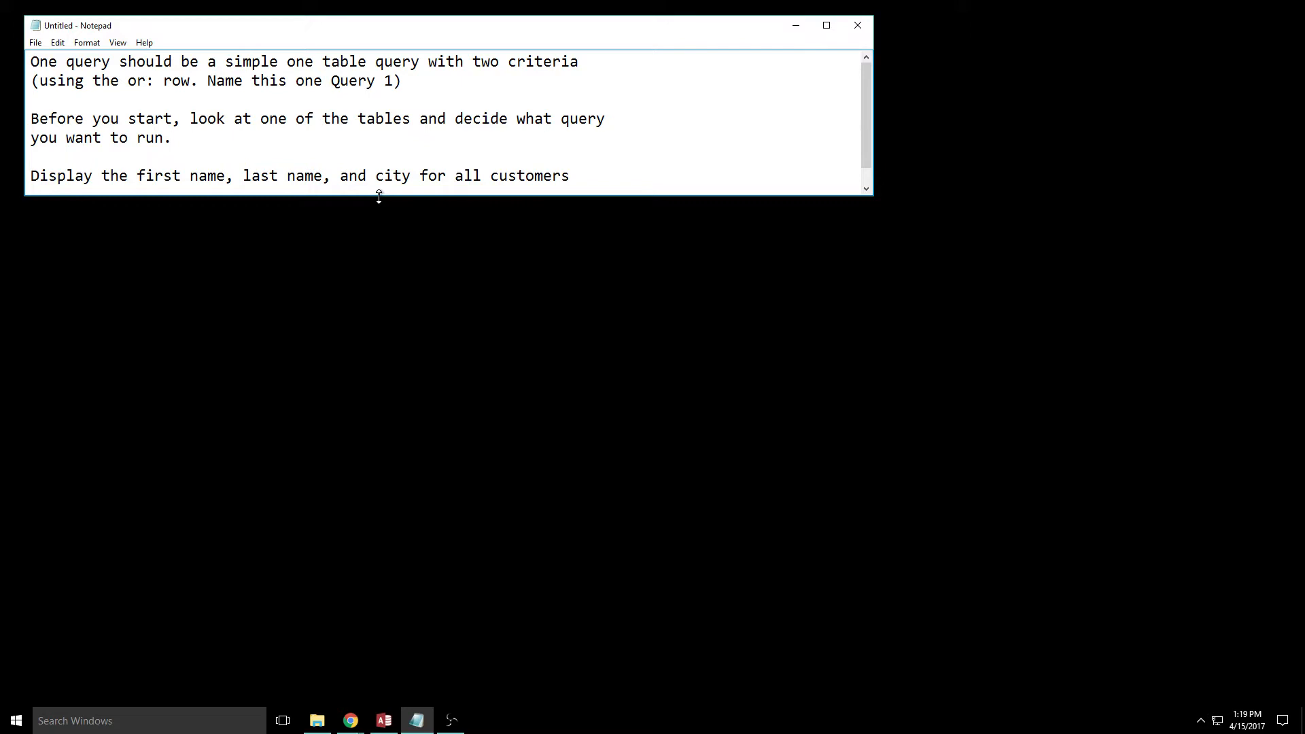
{"action": "left_click_drag", "start_coordinate": [378, 196], "coordinate": [380, 218]}
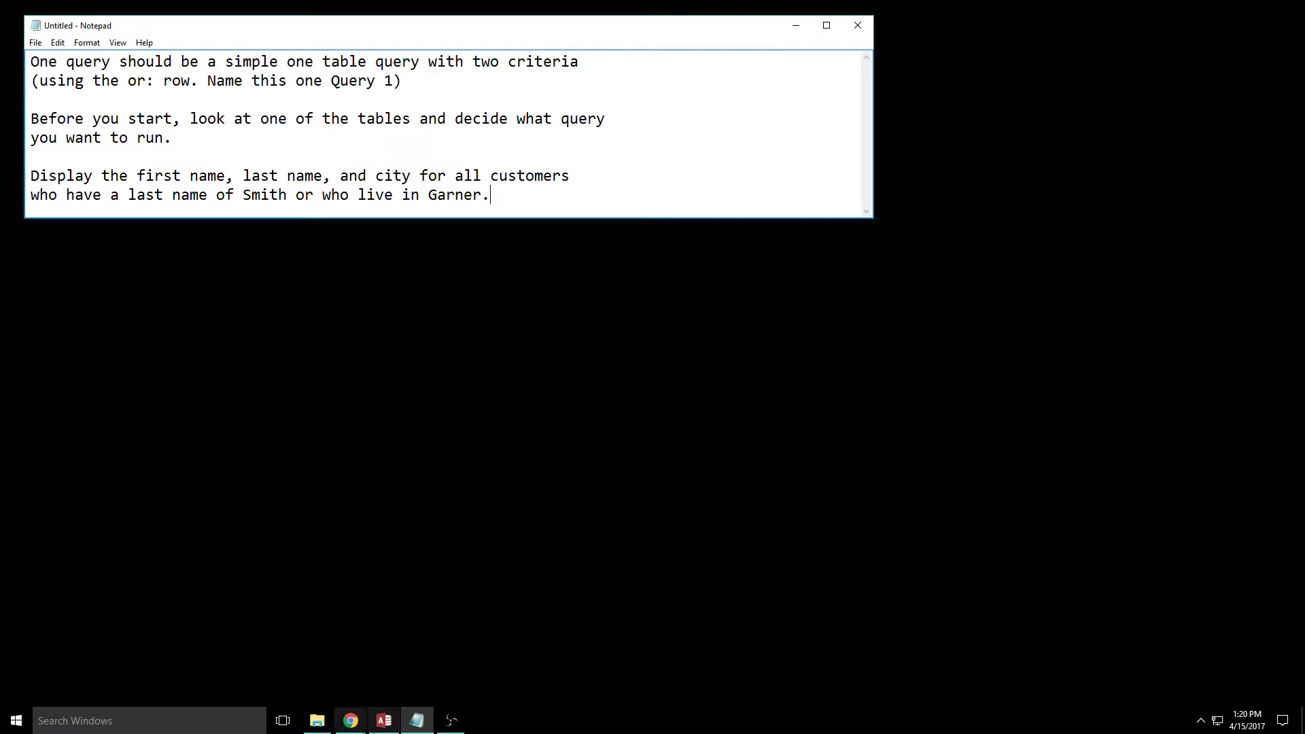
Switch back to Access and create a new query in Design View based on the Customers table
{"action": "left_click", "coordinate": [385, 726]}
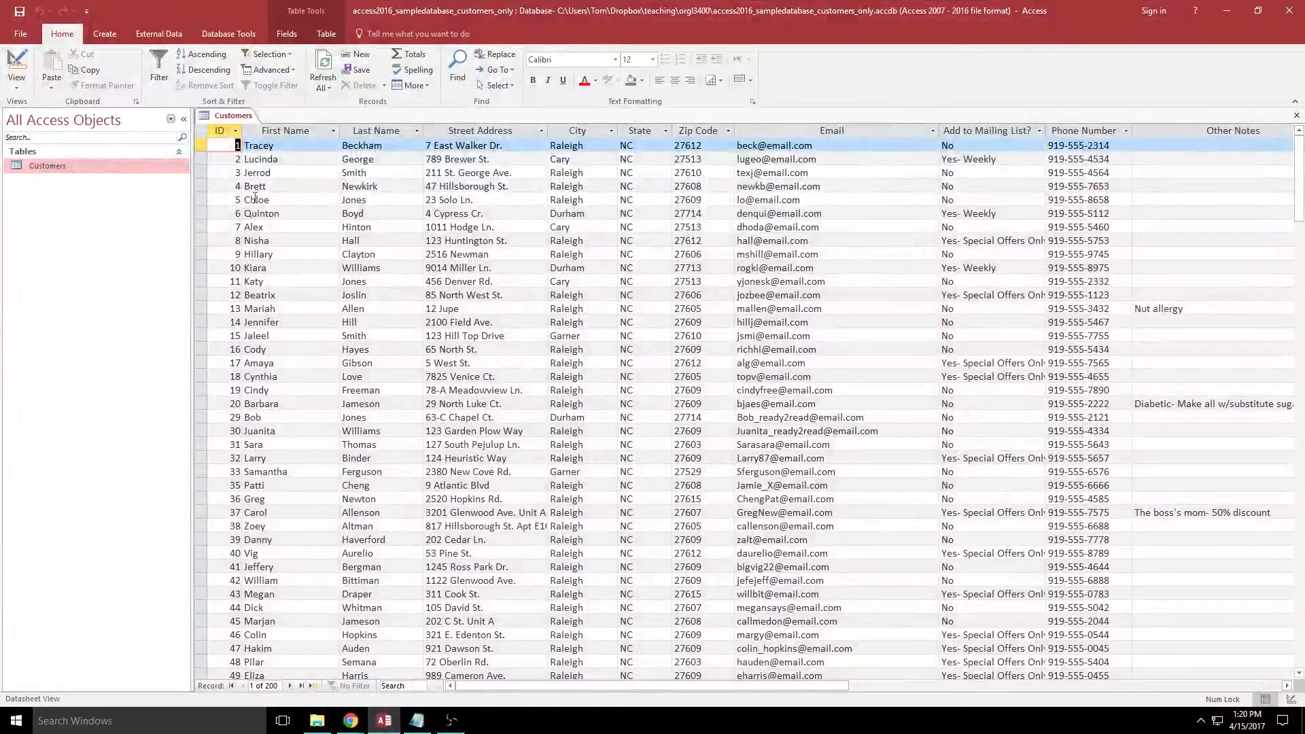
{"action": "left_click", "coordinate": [108, 41]}
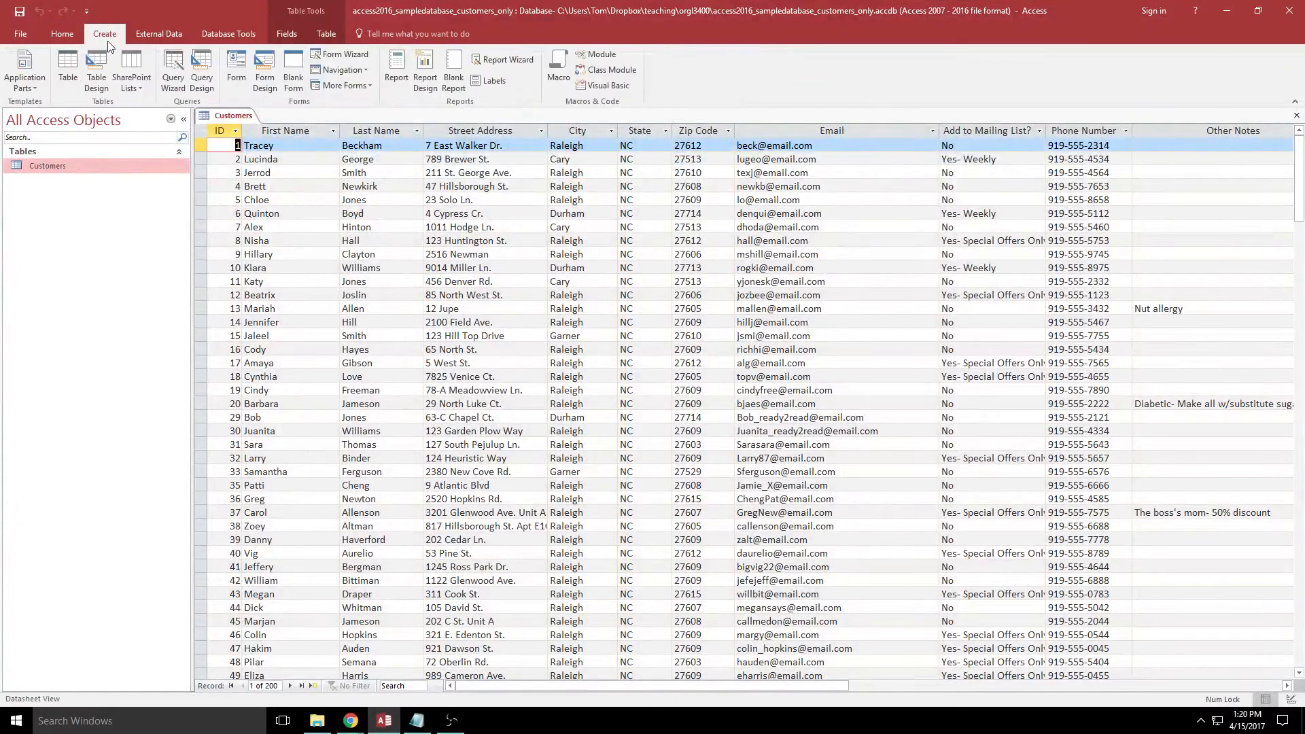
{"action": "left_click", "coordinate": [206, 74]}
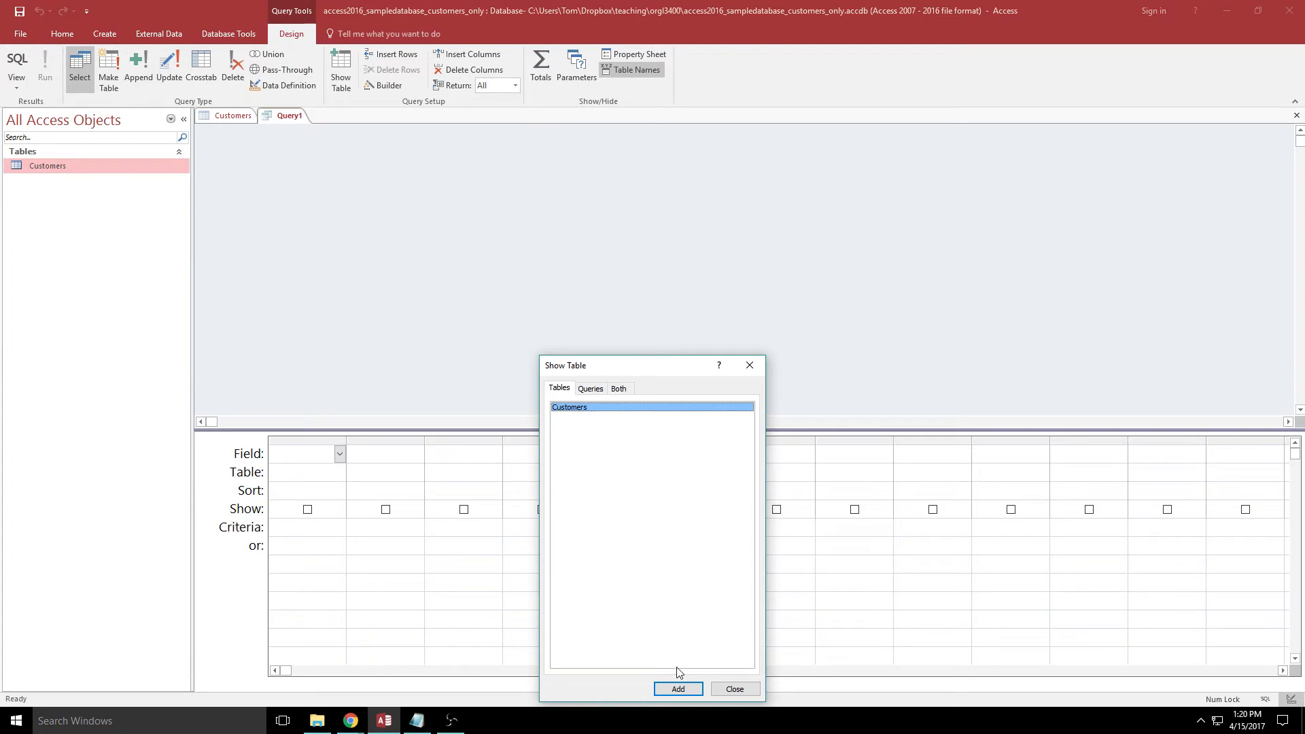
{"action": "left_click", "coordinate": [674, 688]}
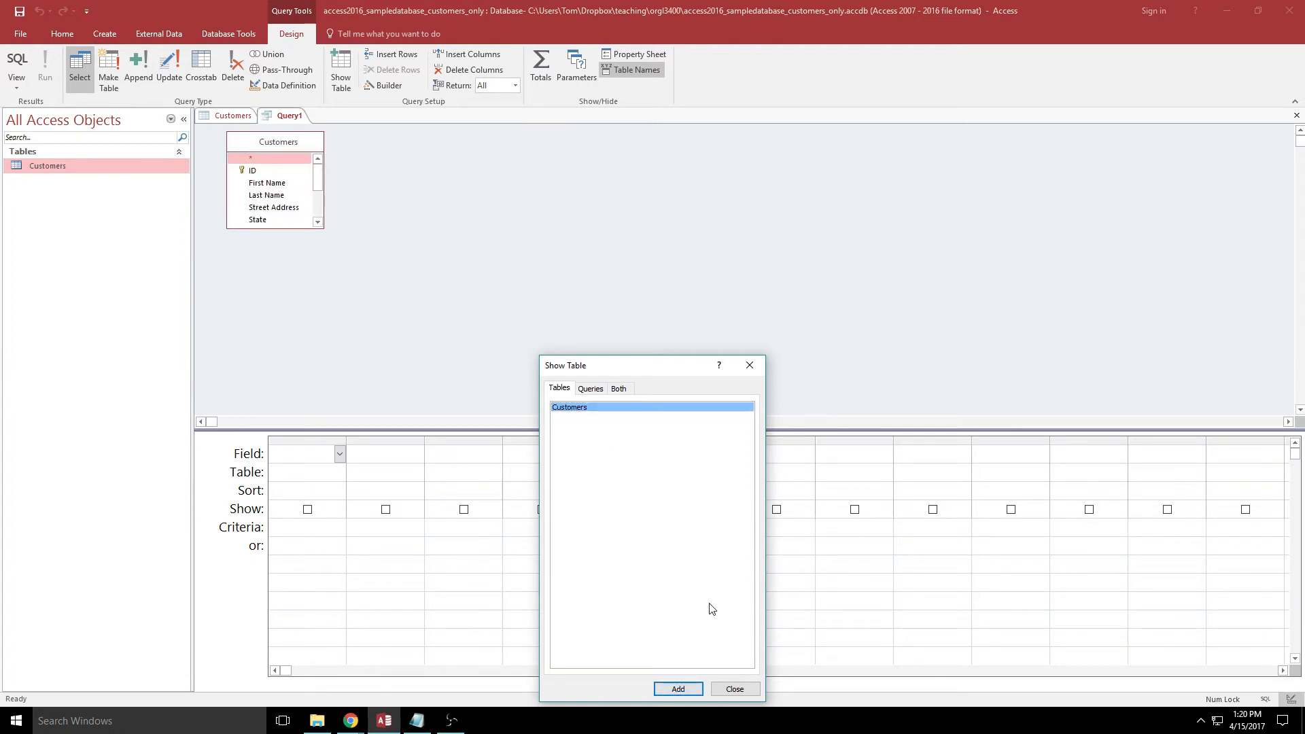
{"action": "left_click", "coordinate": [732, 691]}
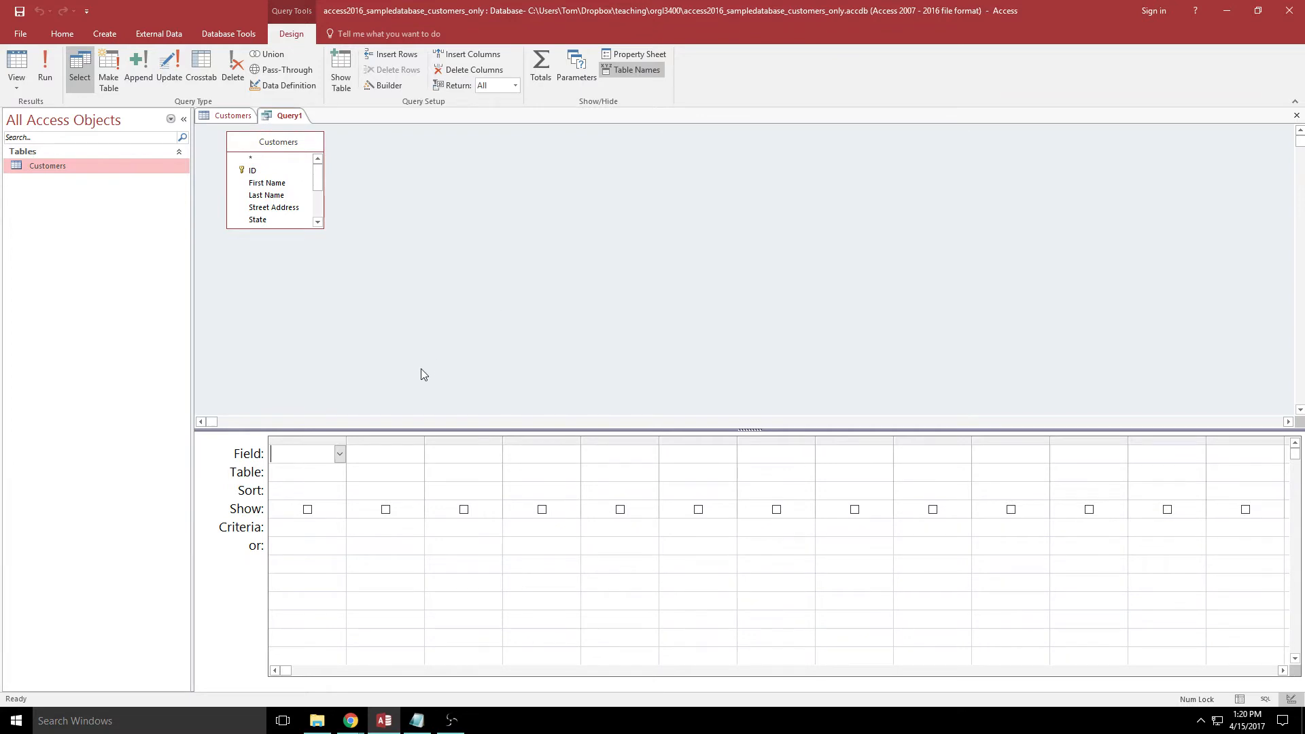
Add the Last Name, First Name, and City fields from Customers to the query's first three columns
{"action": "left_click", "coordinate": [339, 454]}
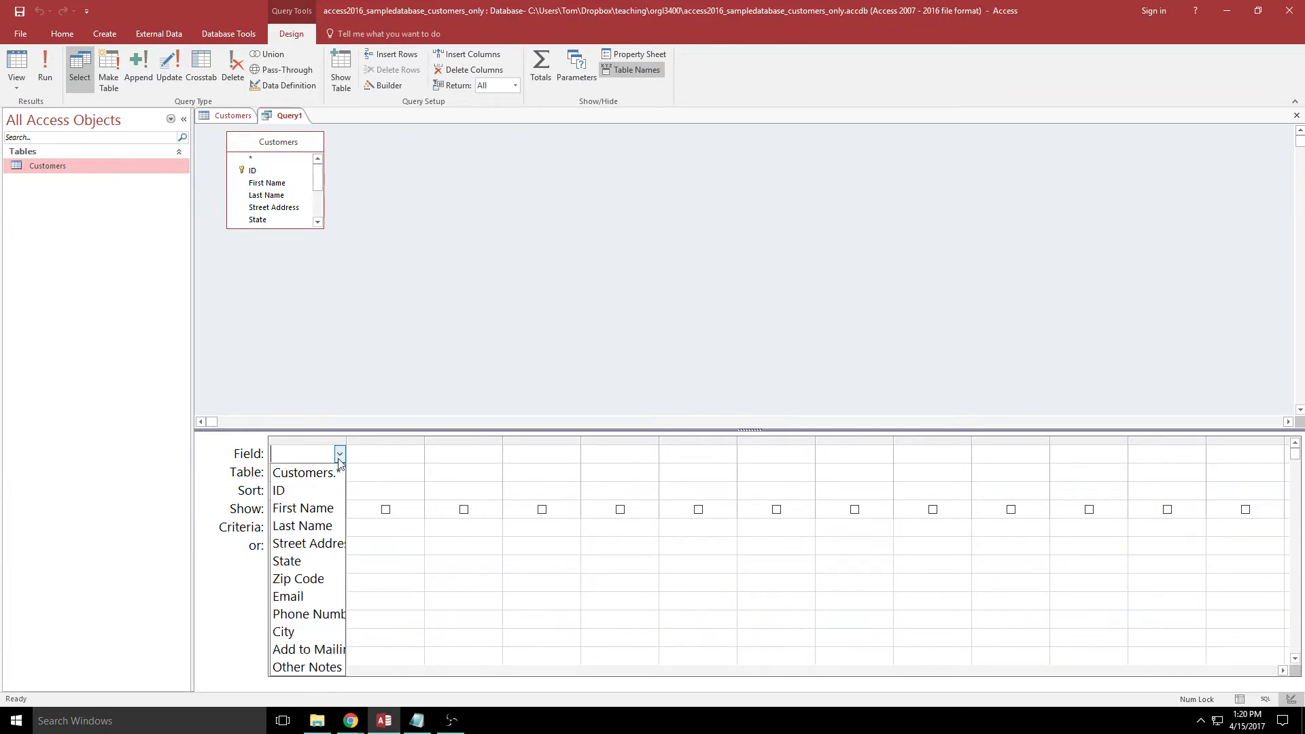
{"action": "left_click", "coordinate": [322, 527]}
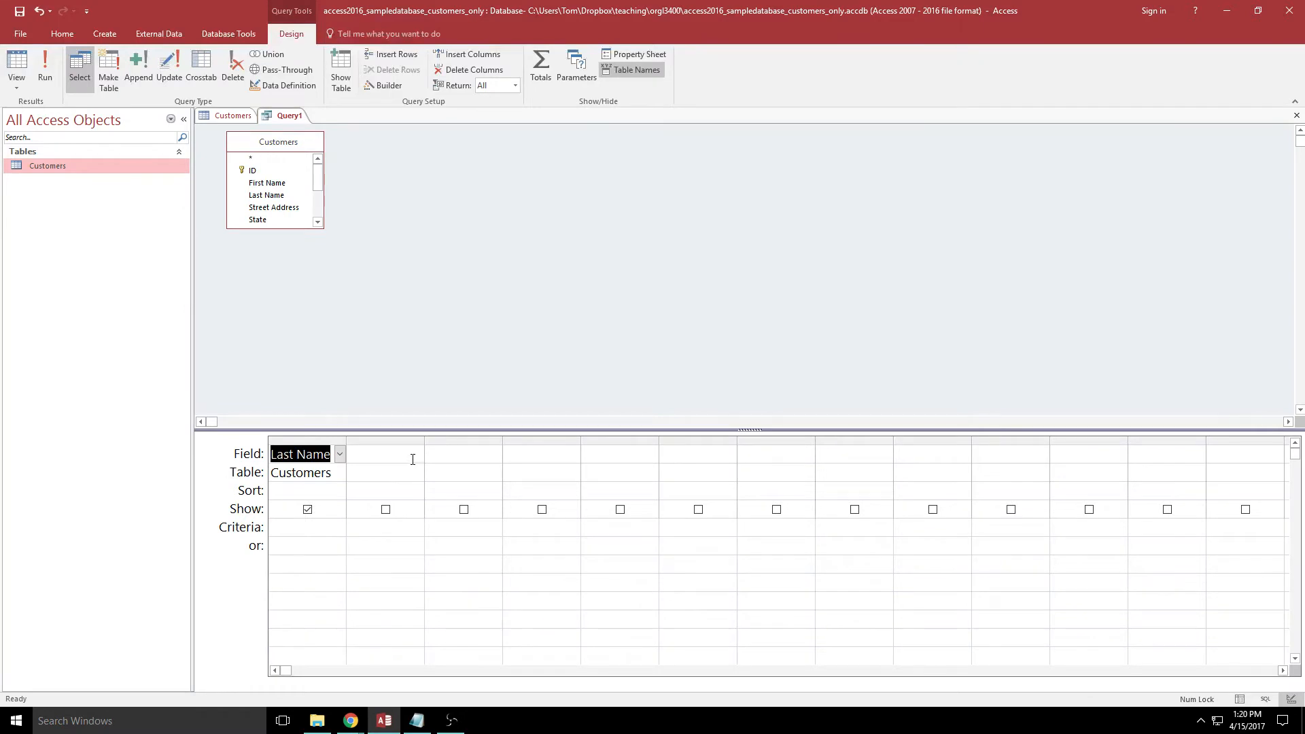
{"action": "left_click", "coordinate": [416, 459]}
{"action": "left_click", "coordinate": [418, 453]}
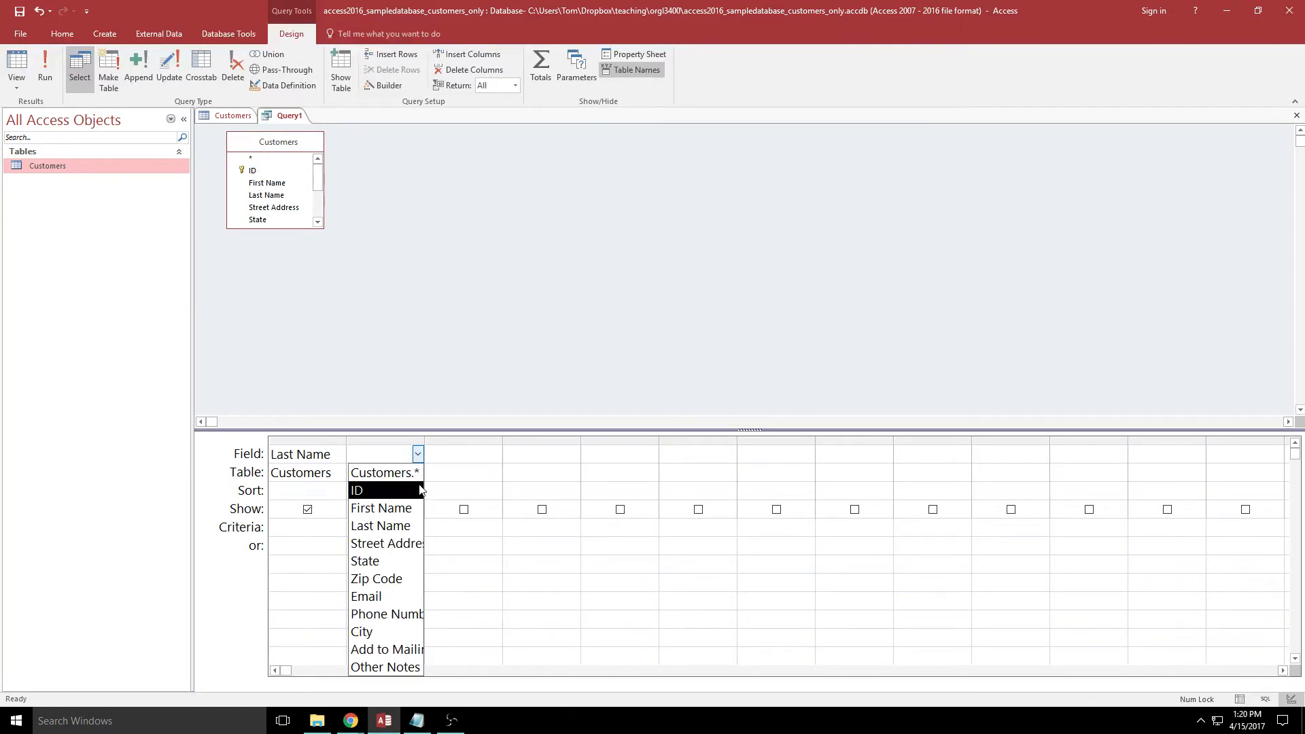
{"action": "left_click", "coordinate": [410, 509]}
{"action": "left_click", "coordinate": [481, 454]}
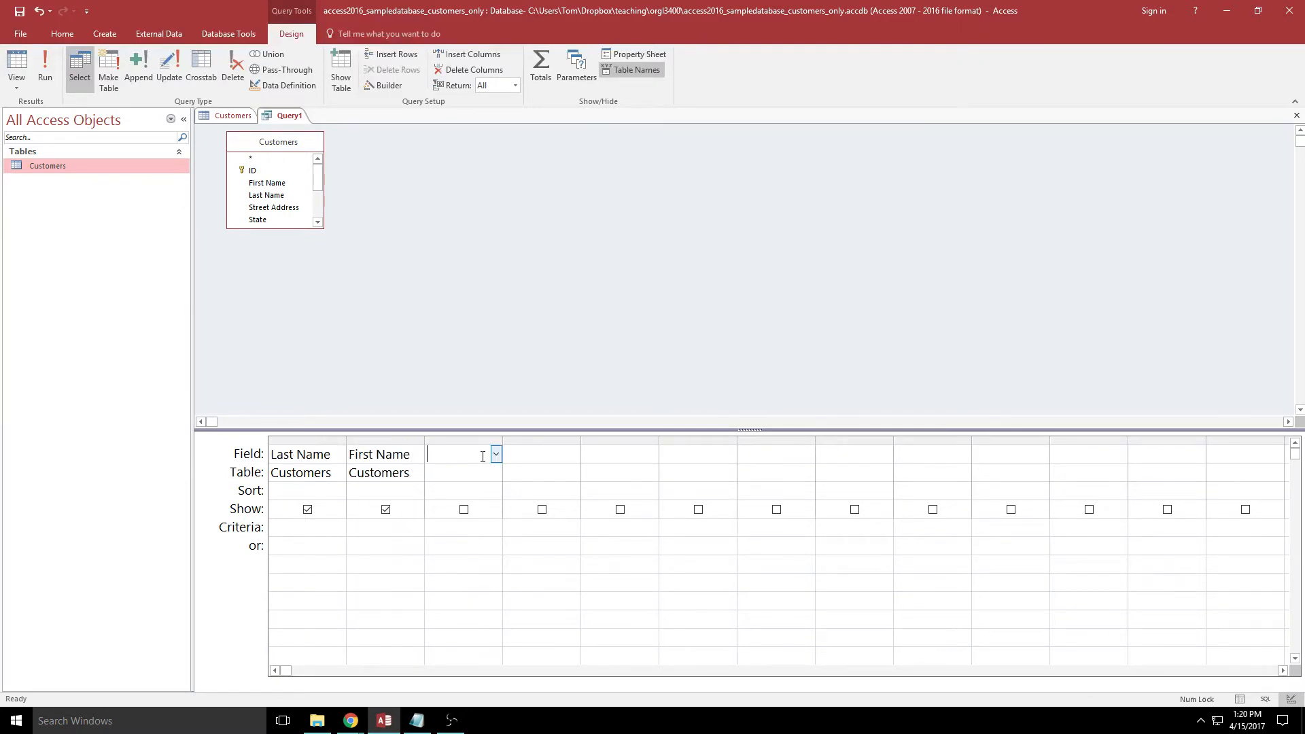
{"action": "left_click", "coordinate": [496, 455]}
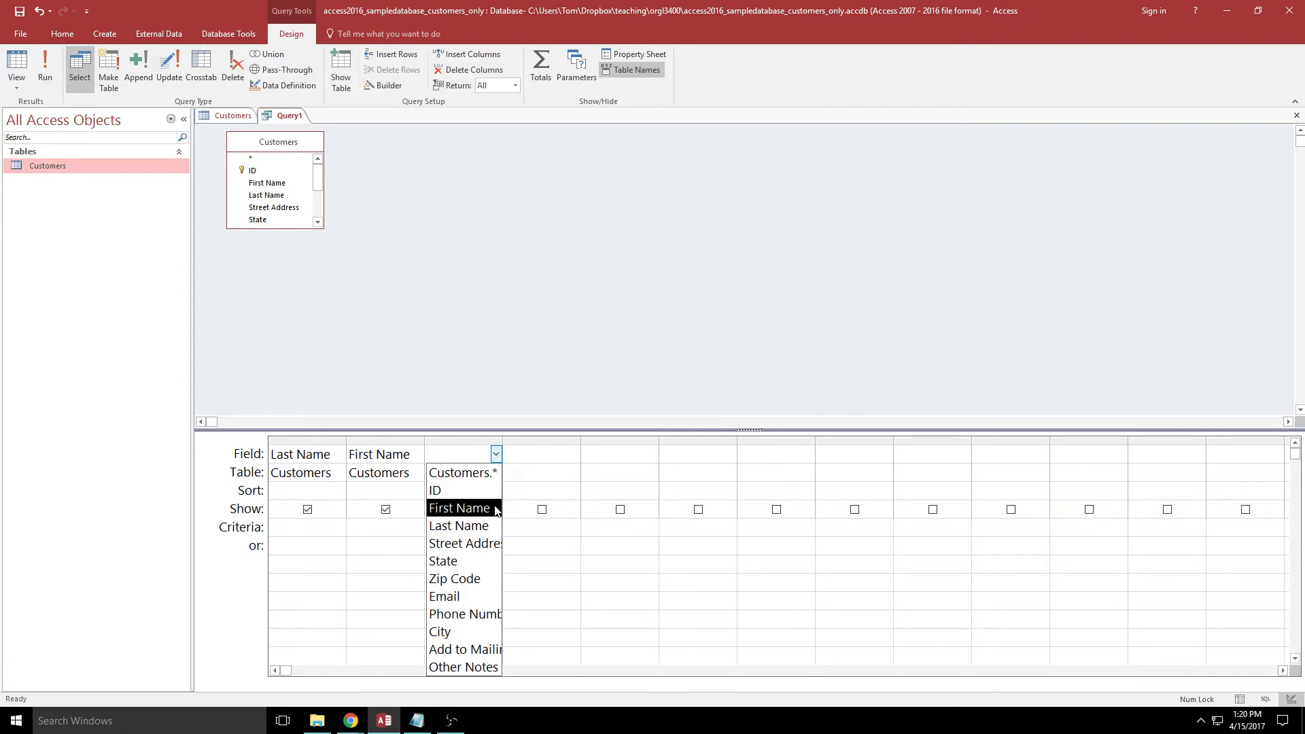
{"action": "left_click", "coordinate": [474, 632]}
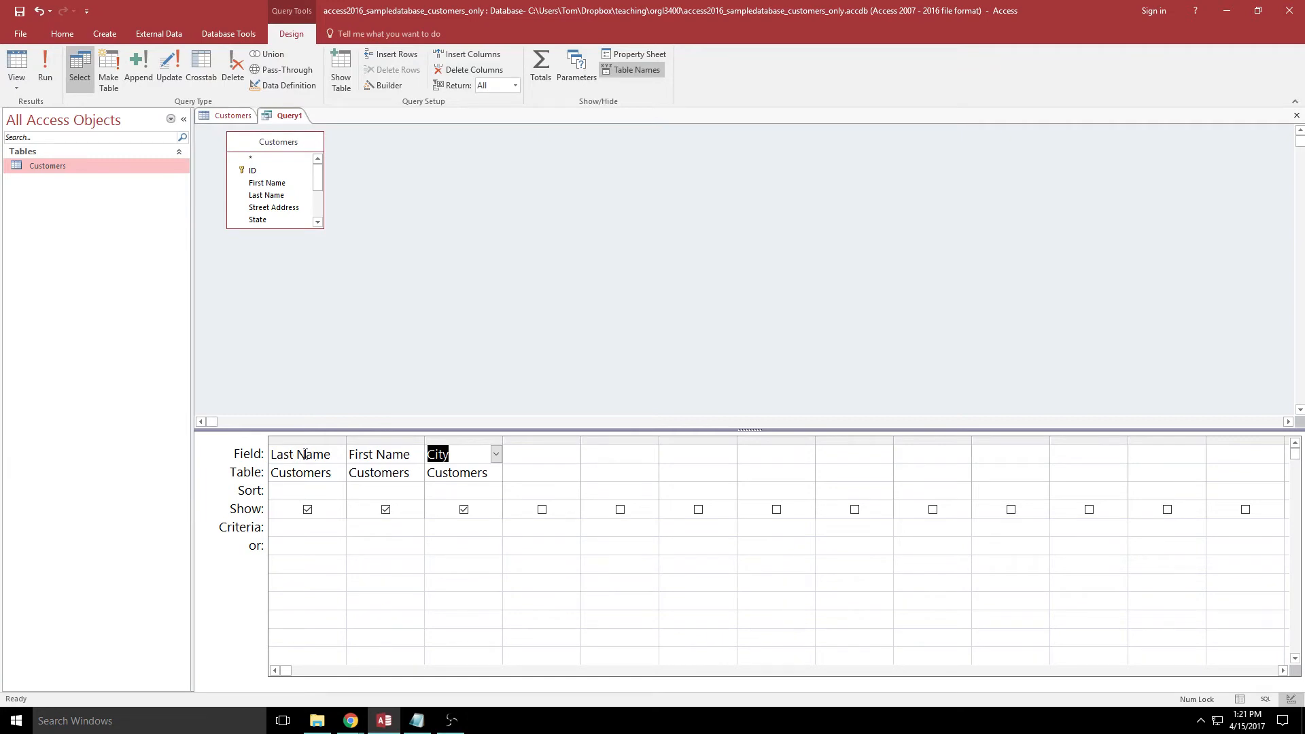
Set the Last Name criterion to "Smith" and run the query
{"action": "left_click", "coordinate": [310, 528]}
{"action": "type", "text": "\""}
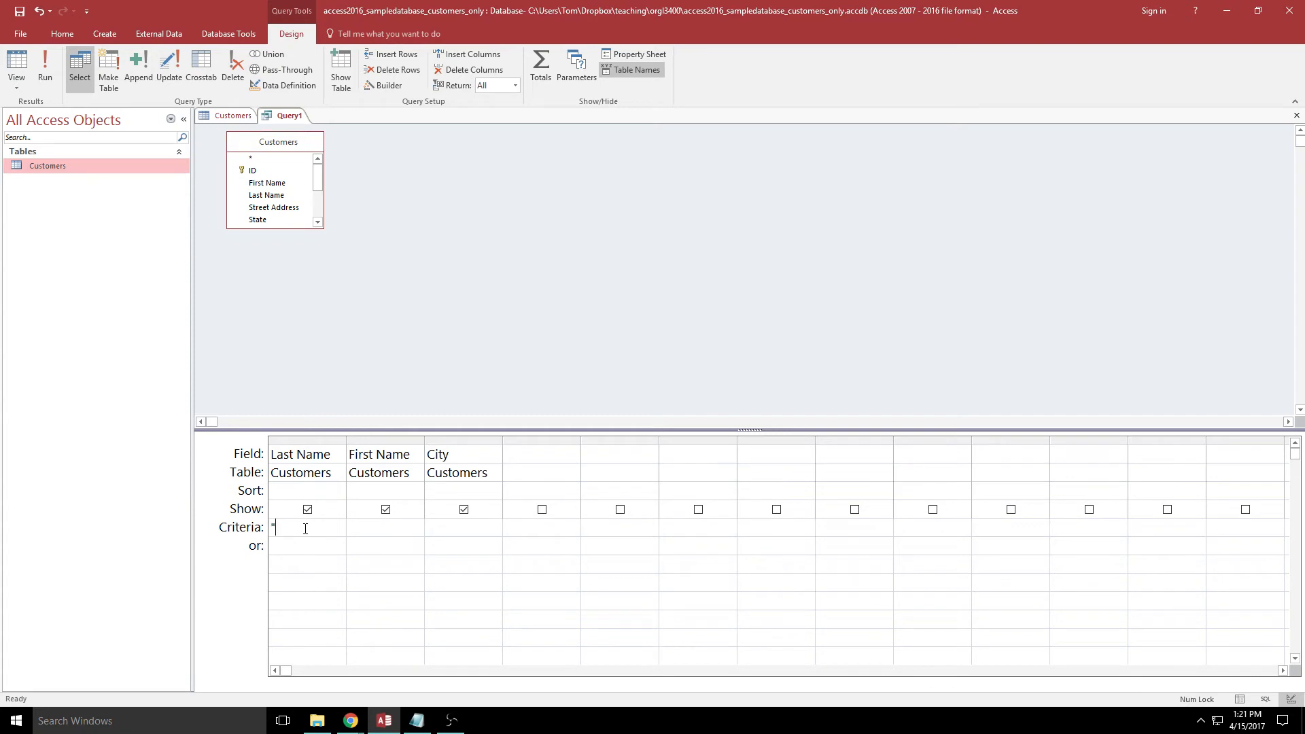
{"action": "type", "text": "Smith\""}
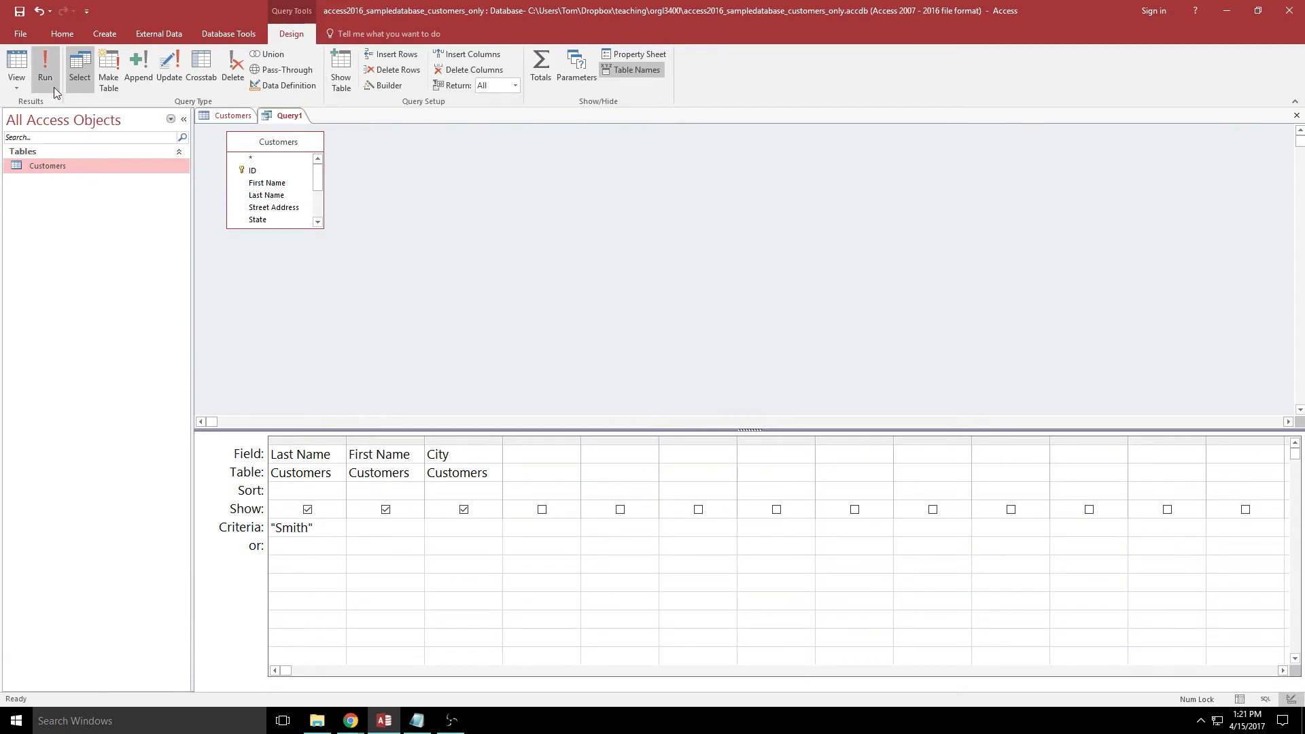
{"action": "left_click", "coordinate": [43, 66]}
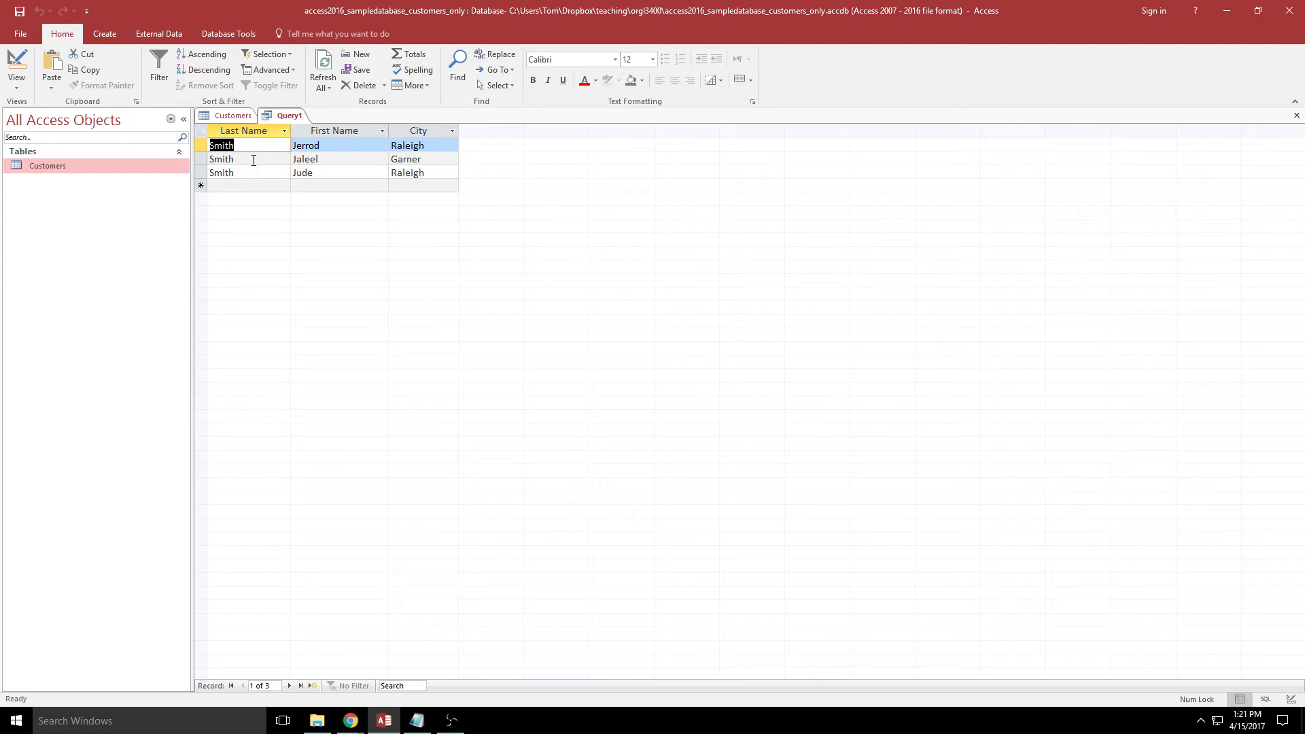
Reopen the query in Design View, enter "Garner" in the City column's Criteria row, and run the query
{"action": "right_click", "coordinate": [288, 119]}
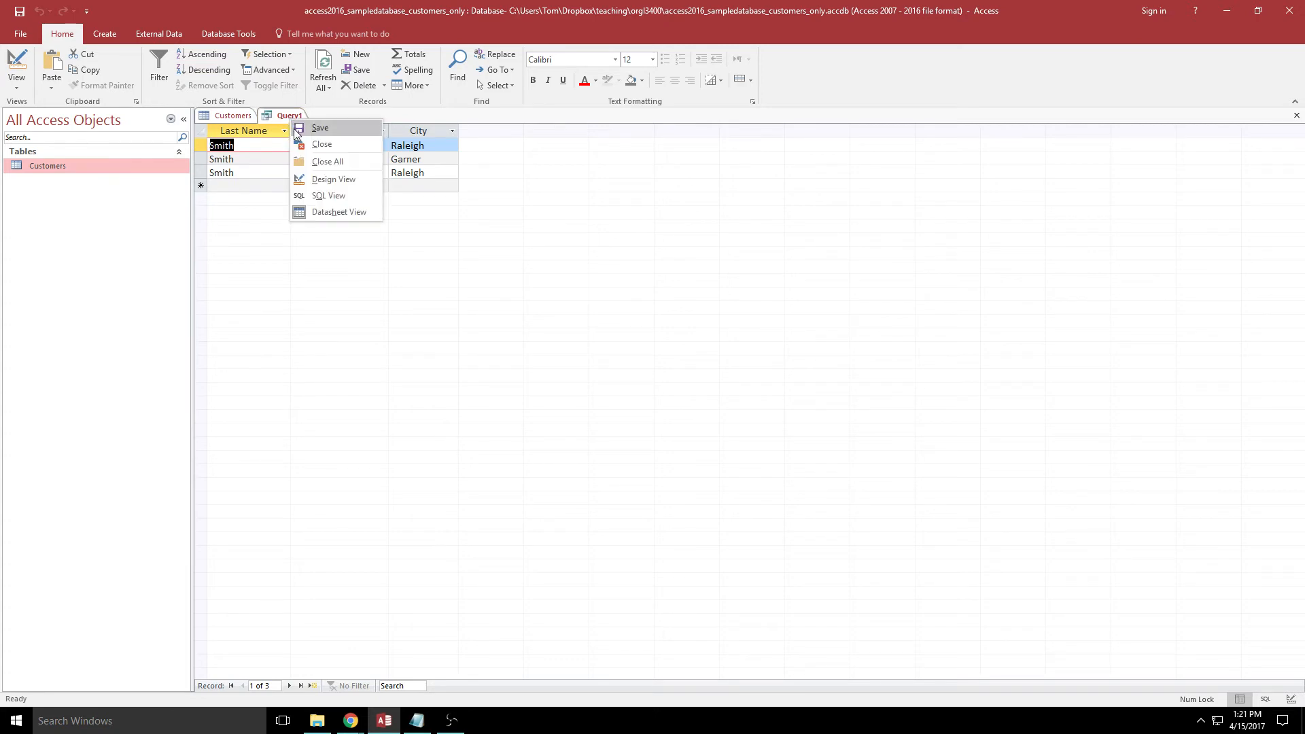
{"action": "left_click", "coordinate": [305, 179]}
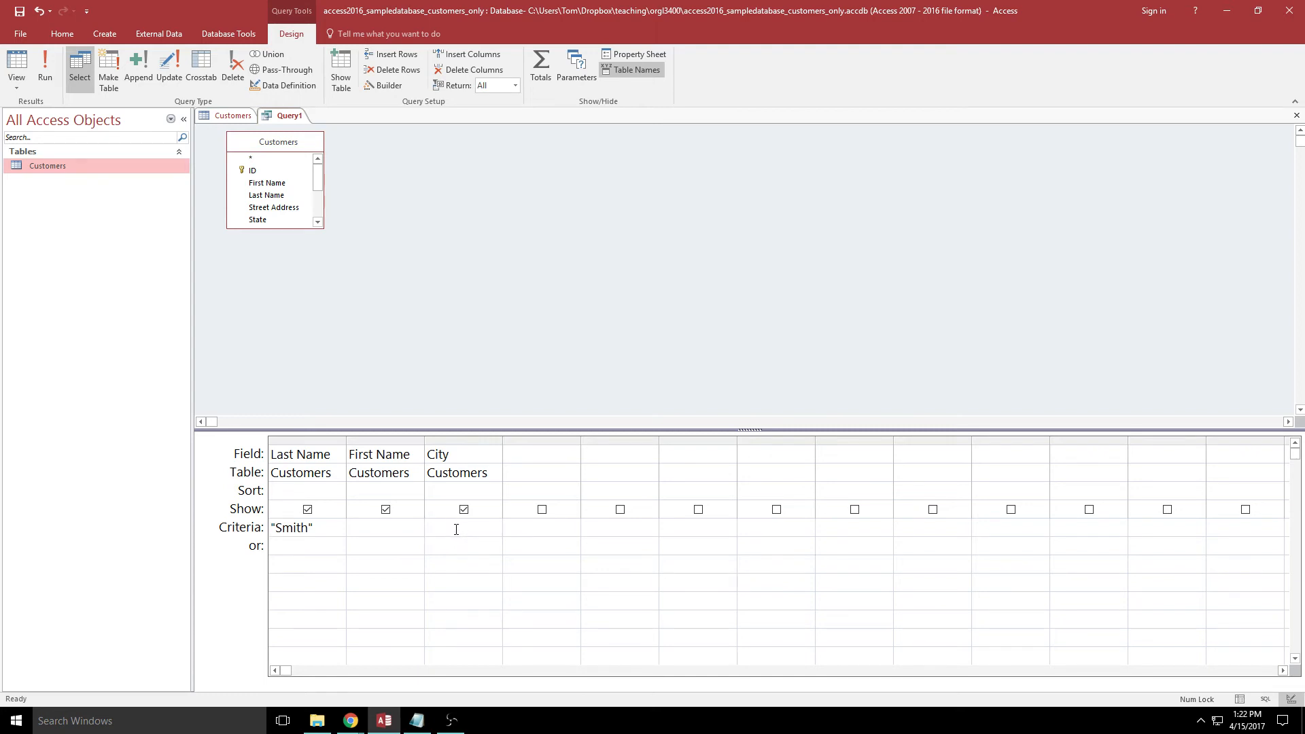
{"action": "type", "text": "\"Garner\""}
{"action": "left_click", "coordinate": [45, 78]}
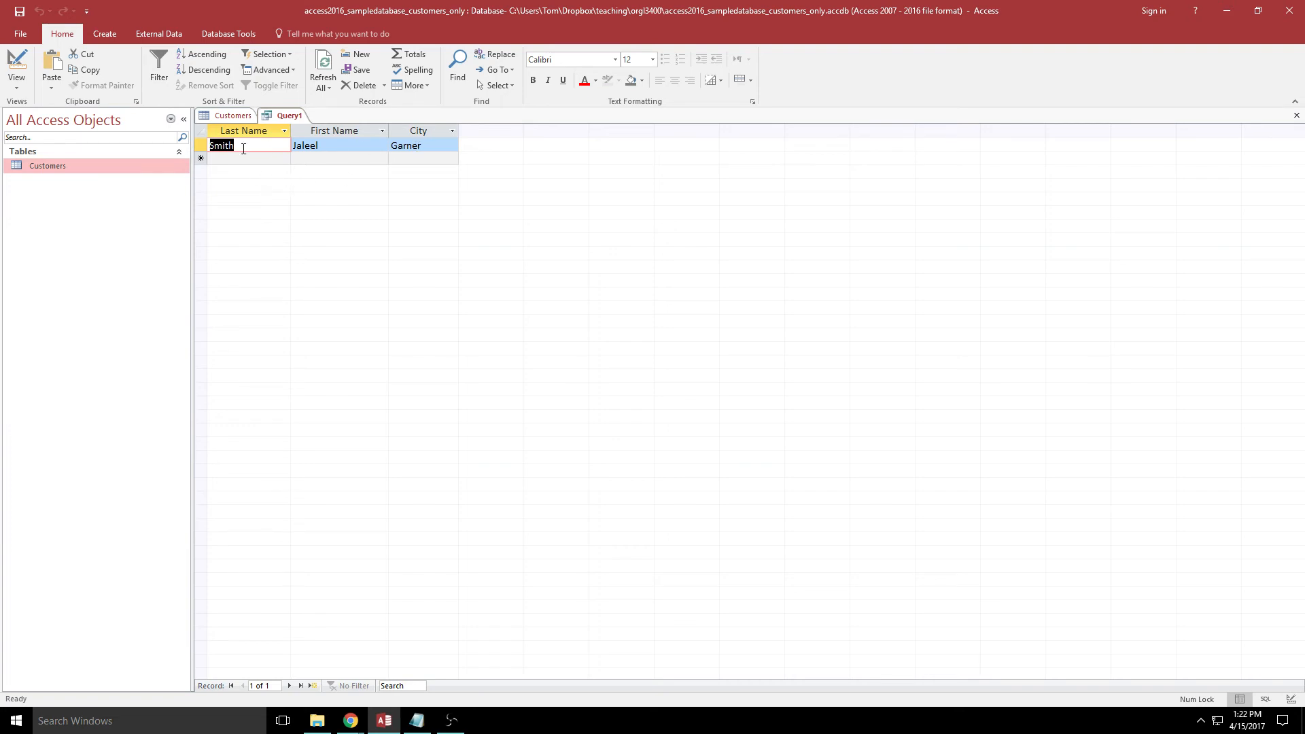
In Design View, move the City criterion "Garner" from the Criteria row to the or row, run the query, and return to its design
{"action": "right_click", "coordinate": [291, 118]}
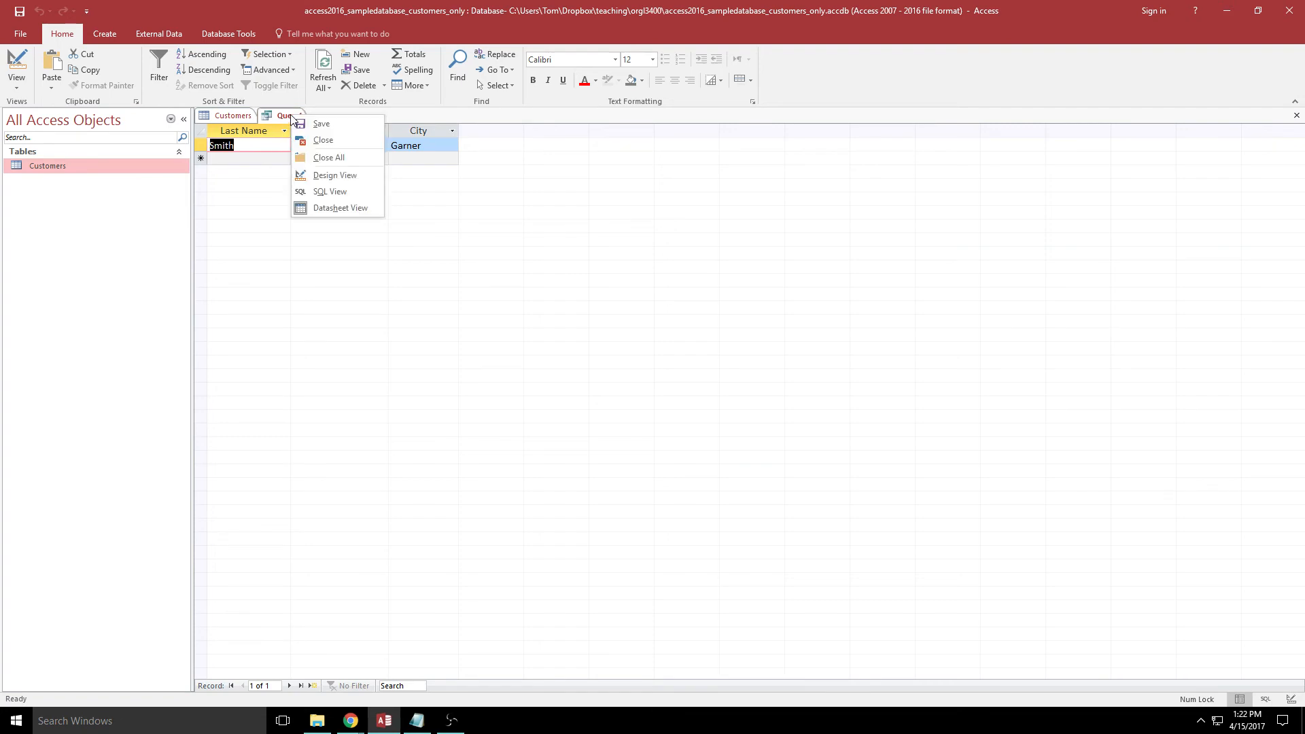
{"action": "left_click", "coordinate": [317, 178]}
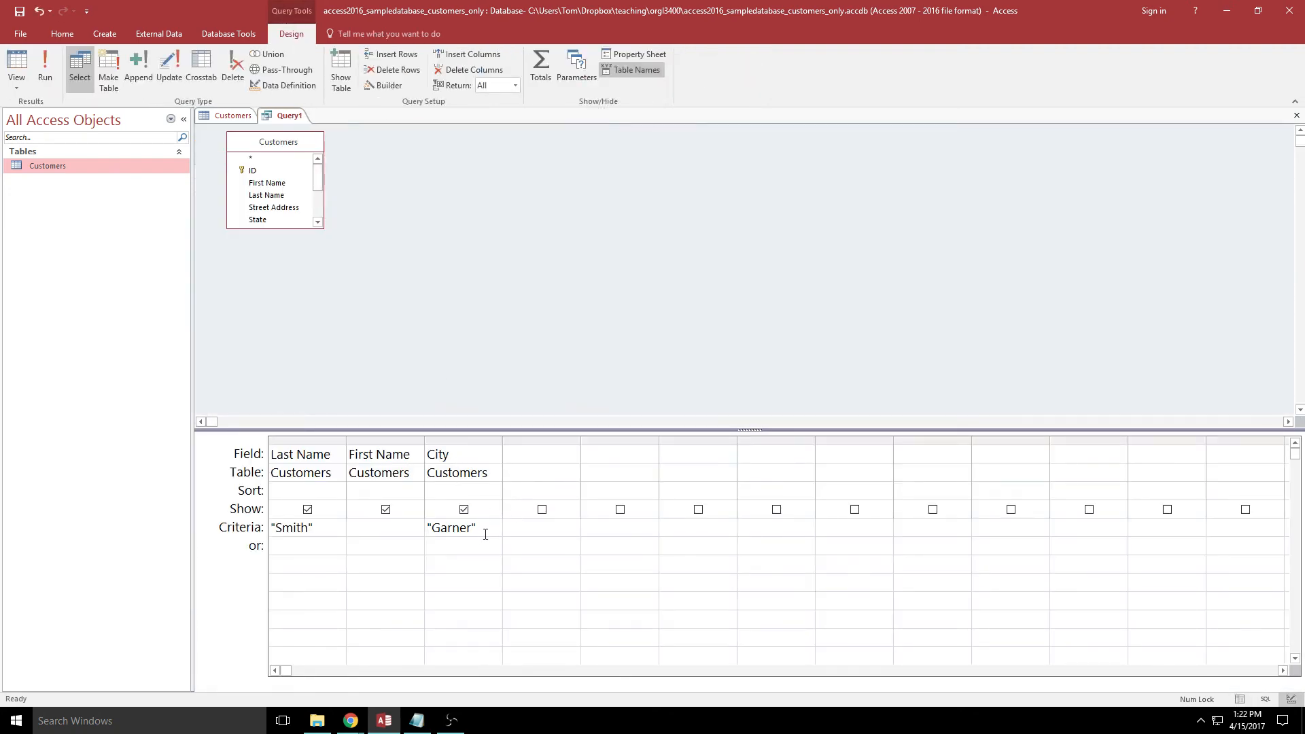
{"action": "left_click_drag", "start_coordinate": [483, 529], "coordinate": [421, 528]}
{"action": "key", "text": "ctrl+c"}
{"action": "key", "text": "Delete"}
{"action": "key", "text": "ctrl+v"}
{"action": "left_click", "coordinate": [45, 68]}
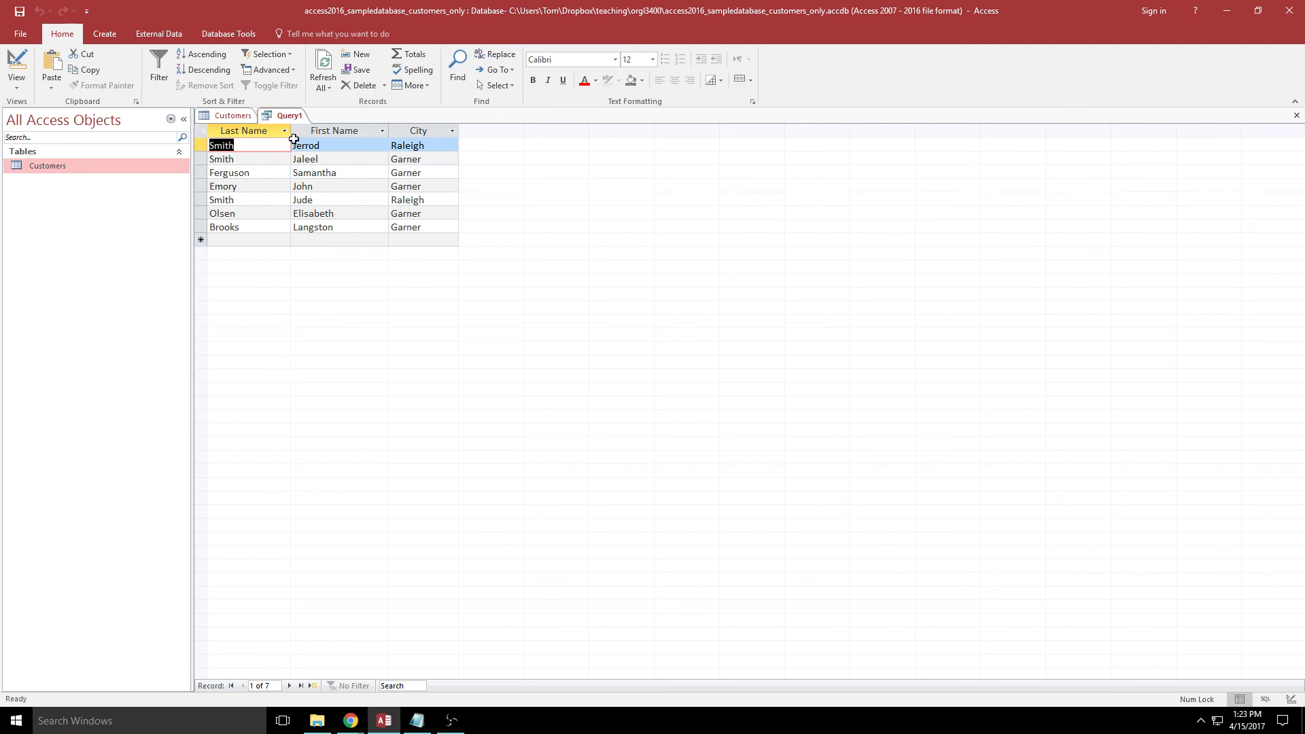
{"action": "right_click", "coordinate": [284, 115]}
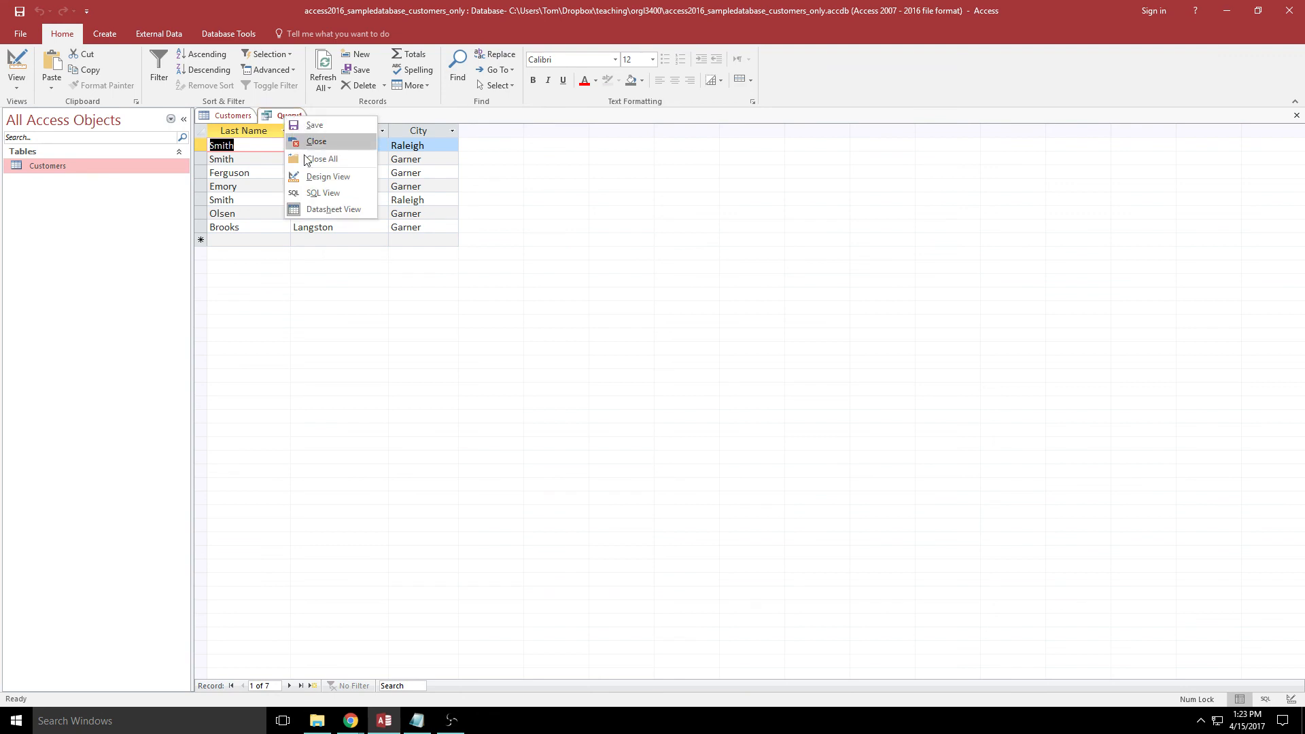
{"action": "left_click", "coordinate": [306, 178]}
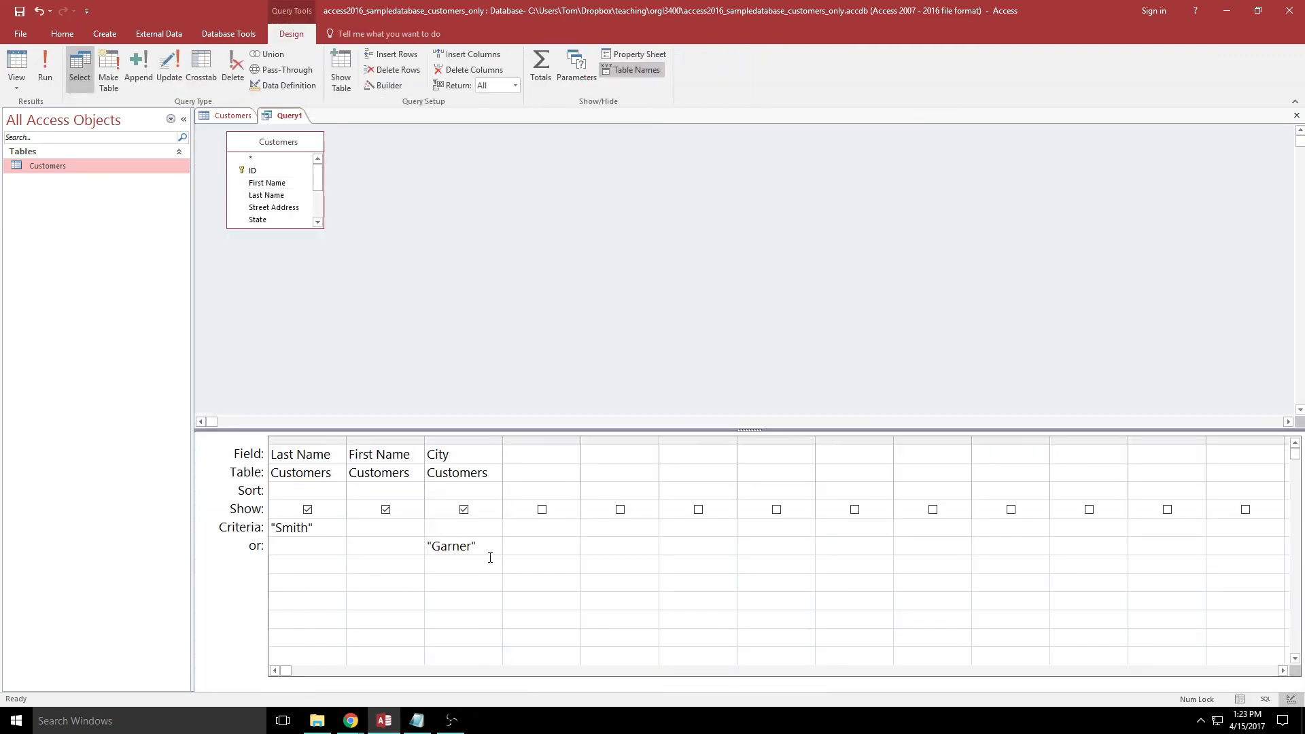